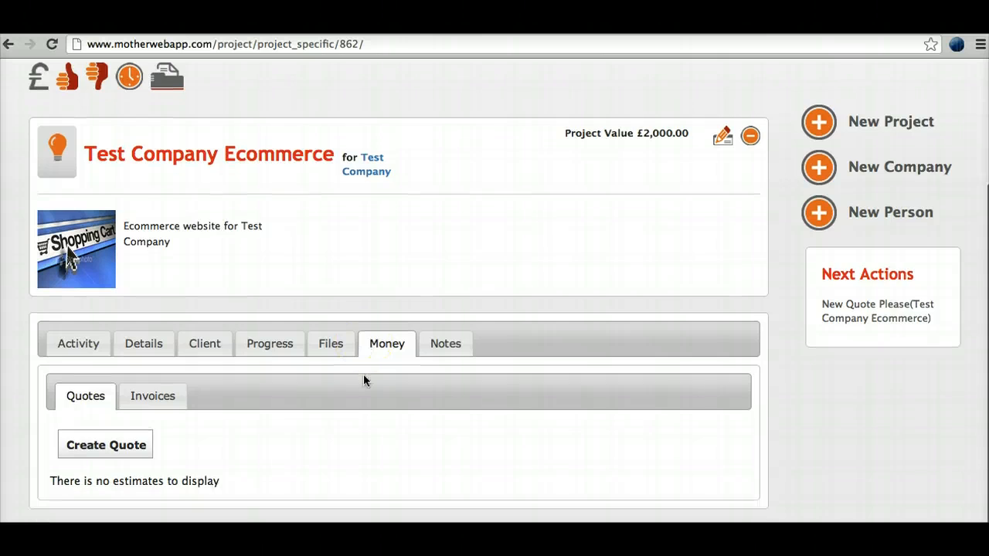
Start a new quote for the Test Company Ecommerce project.
{"action": "scroll", "coordinate": [364, 374], "scroll_direction": "up", "scroll_amount": 4}
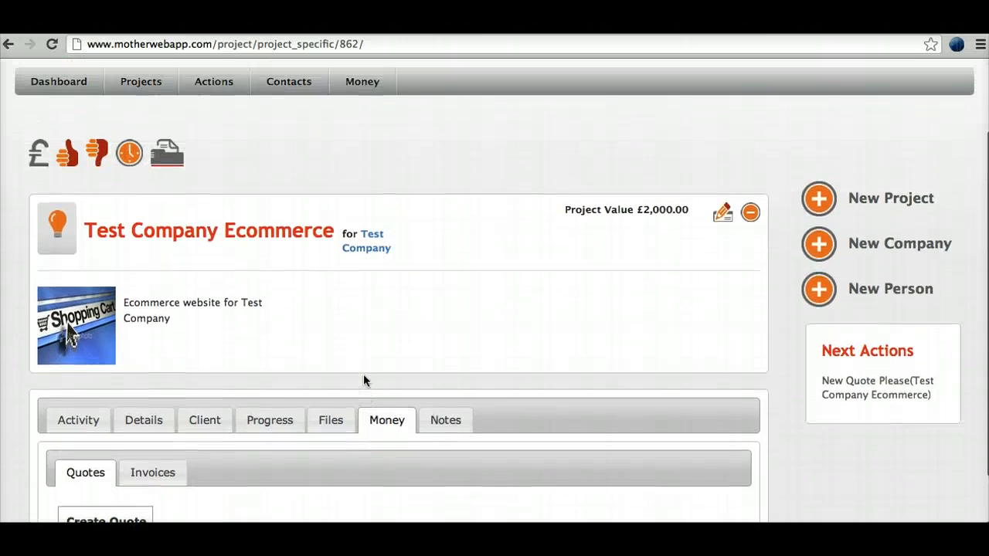
{"action": "scroll", "coordinate": [363, 374], "scroll_direction": "down", "scroll_amount": 3}
{"action": "left_click", "coordinate": [72, 419]}
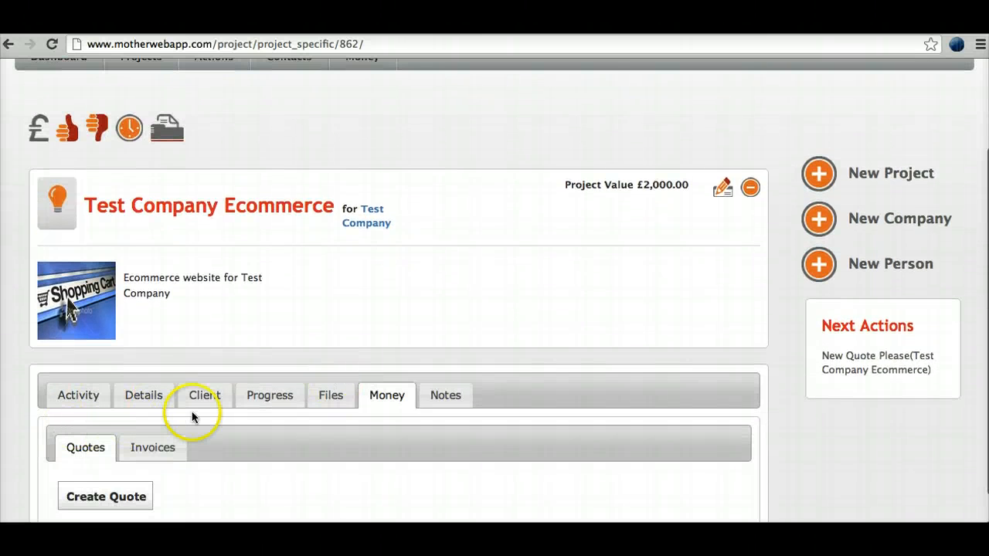
{"action": "scroll", "coordinate": [310, 435], "scroll_direction": "down", "scroll_amount": 3}
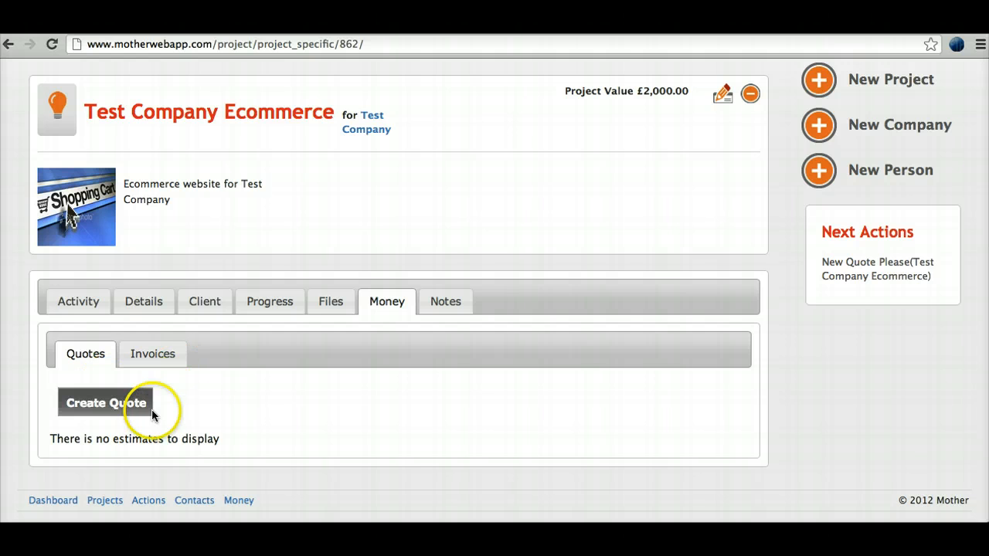
{"action": "left_click", "coordinate": [129, 409]}
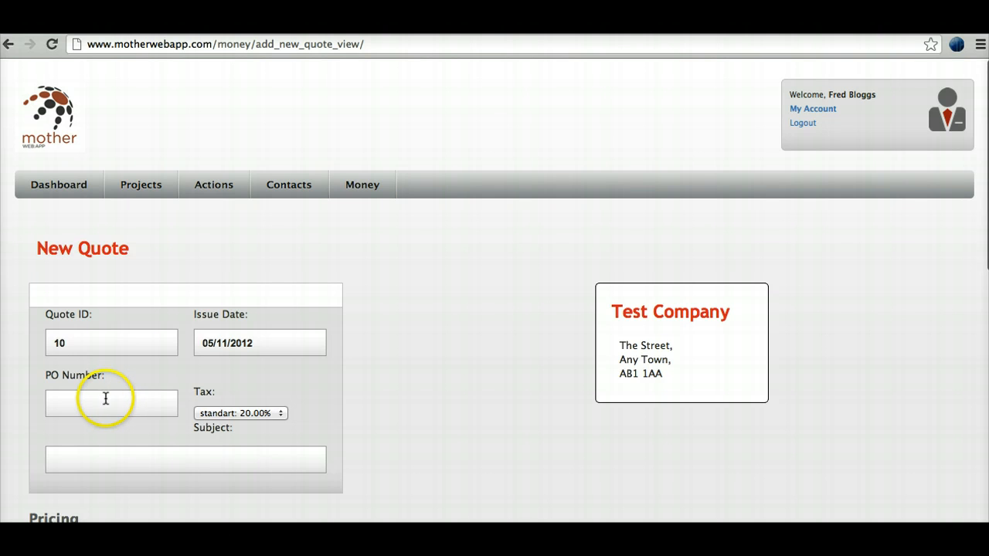
Enter the quote's PO number and set its subject to "Ecommerce Site".
{"action": "left_click", "coordinate": [110, 395]}
{"action": "scroll", "coordinate": [104, 398], "scroll_direction": "down", "scroll_amount": 3}
{"action": "left_click", "coordinate": [99, 292]}
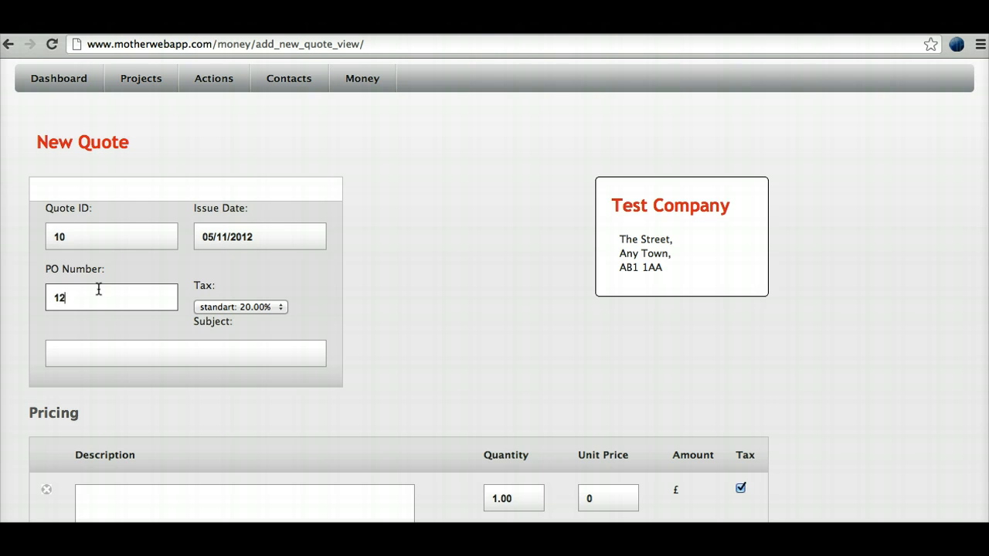
{"action": "left_click", "coordinate": [120, 357]}
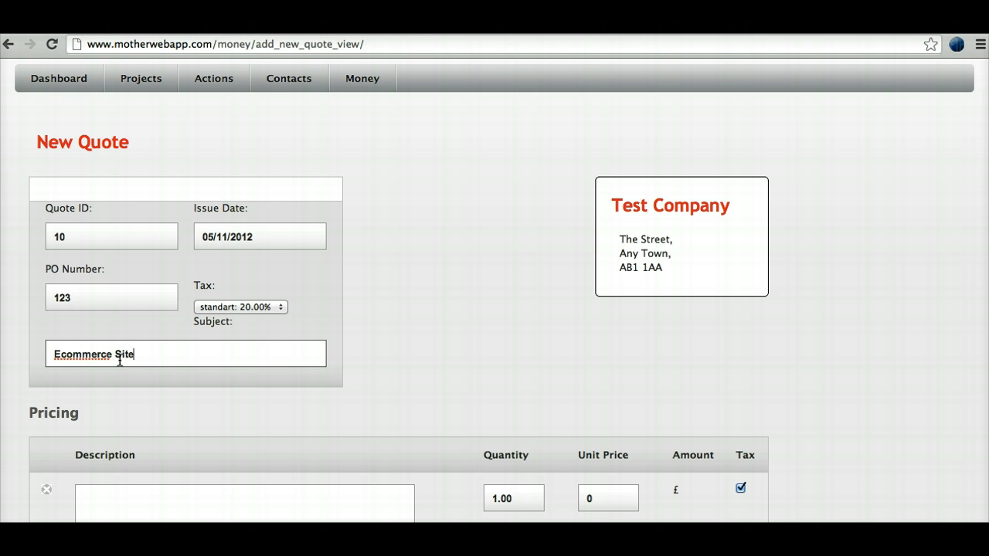
Describe the first pricing item as "Creating Ecommerce Site for Test Company" and set its unit price to 2000.00.
{"action": "scroll", "coordinate": [272, 402], "scroll_direction": "down", "scroll_amount": 3}
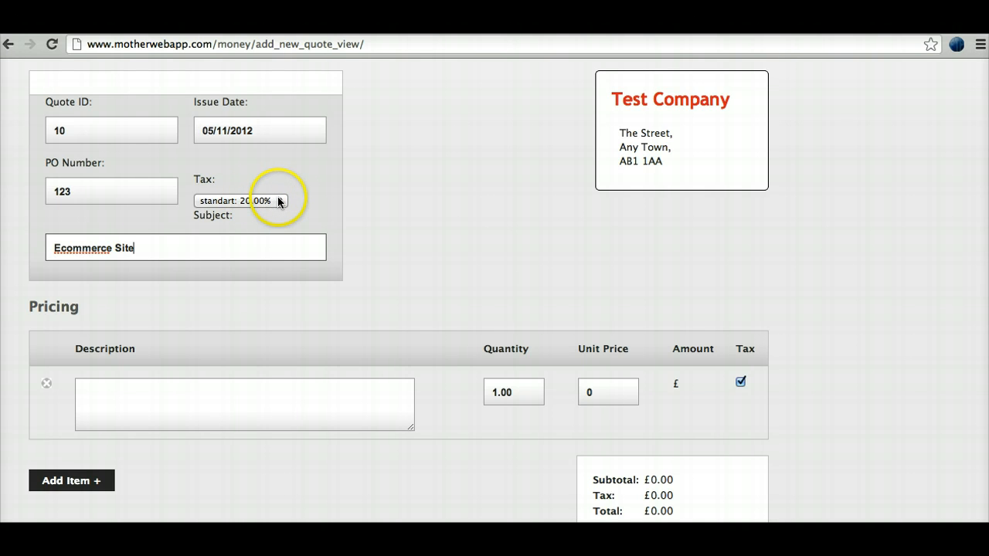
{"action": "scroll", "coordinate": [340, 187], "scroll_direction": "up", "scroll_amount": 6}
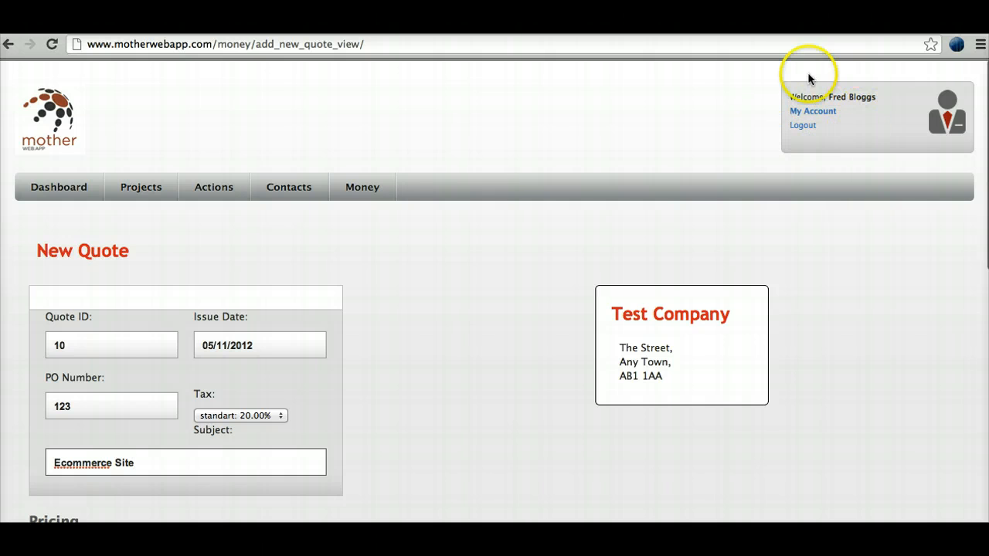
{"action": "scroll", "coordinate": [408, 377], "scroll_direction": "down", "scroll_amount": 9}
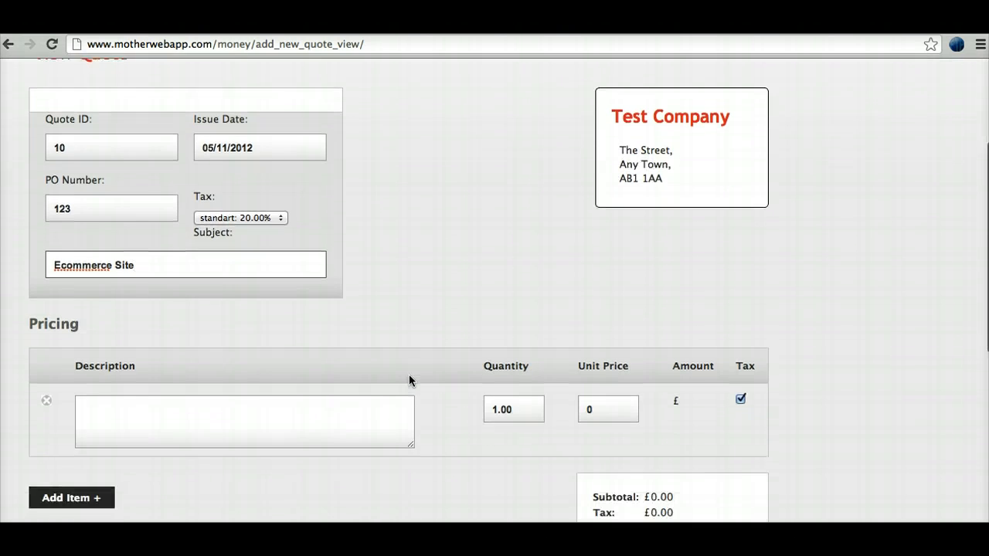
{"action": "left_click", "coordinate": [197, 289]}
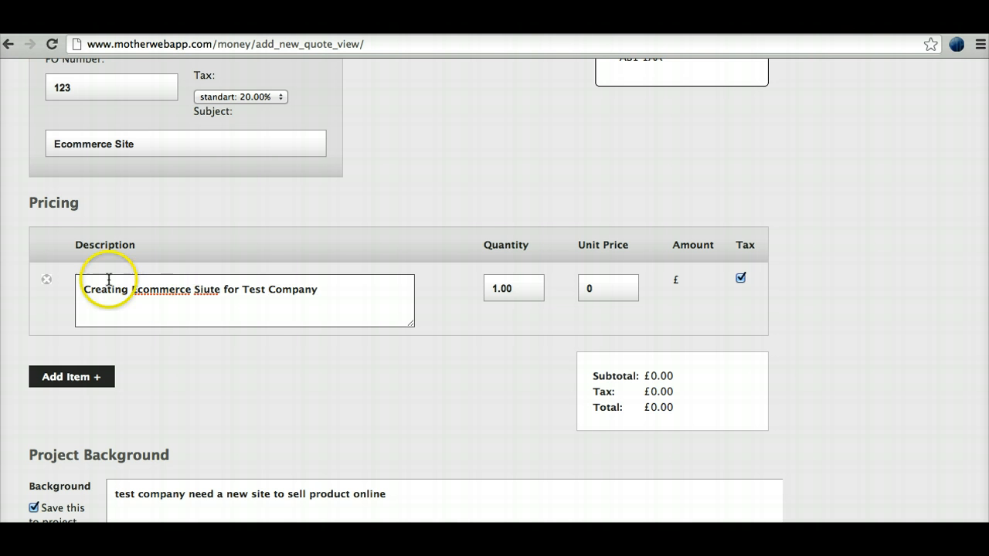
{"action": "left_click", "coordinate": [220, 289]}
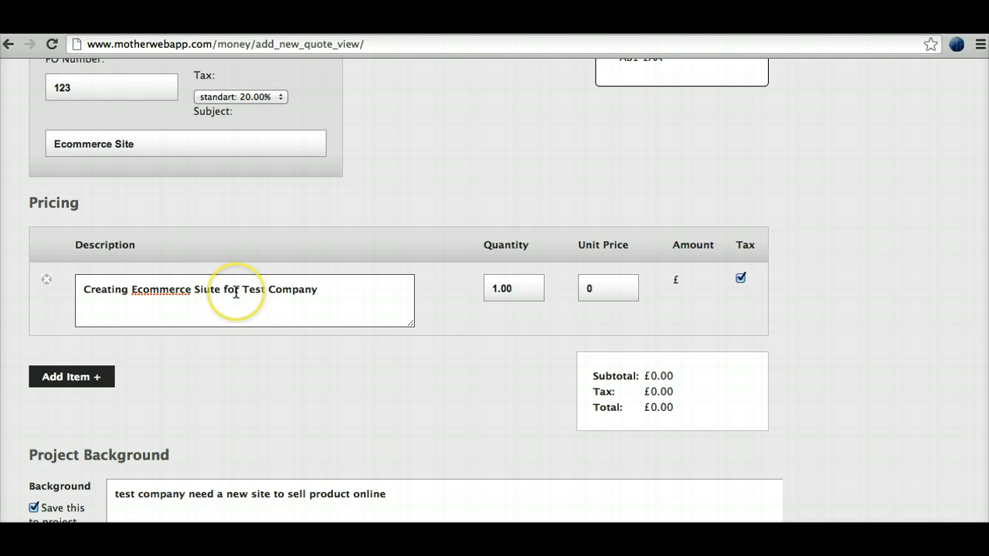
{"action": "key", "text": "BackSpace"}
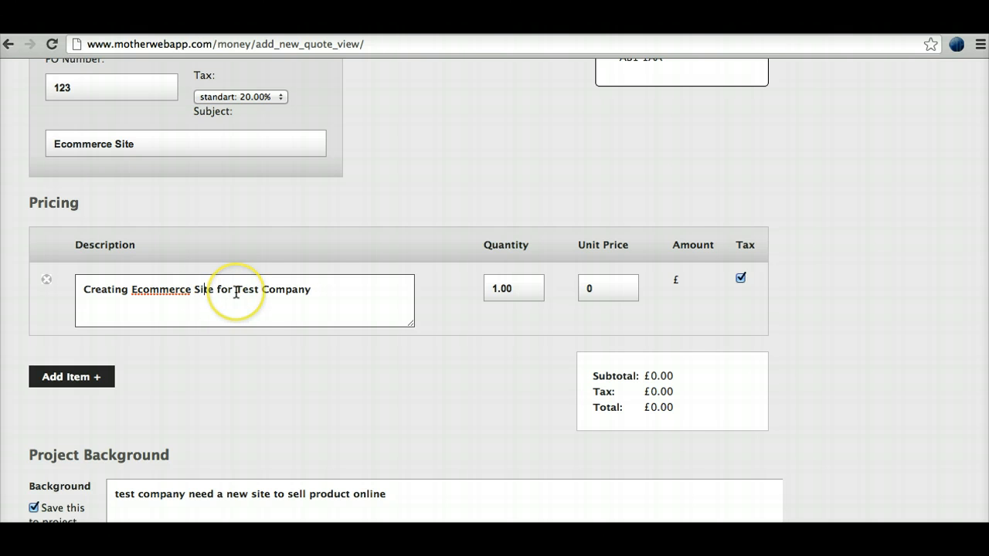
{"action": "left_click", "coordinate": [607, 287]}
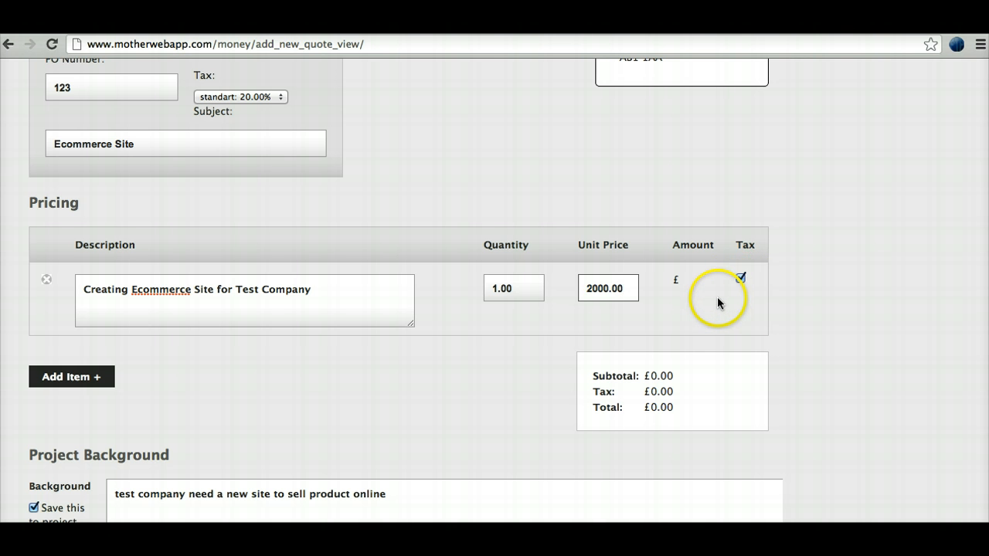
{"action": "left_click", "coordinate": [686, 306]}
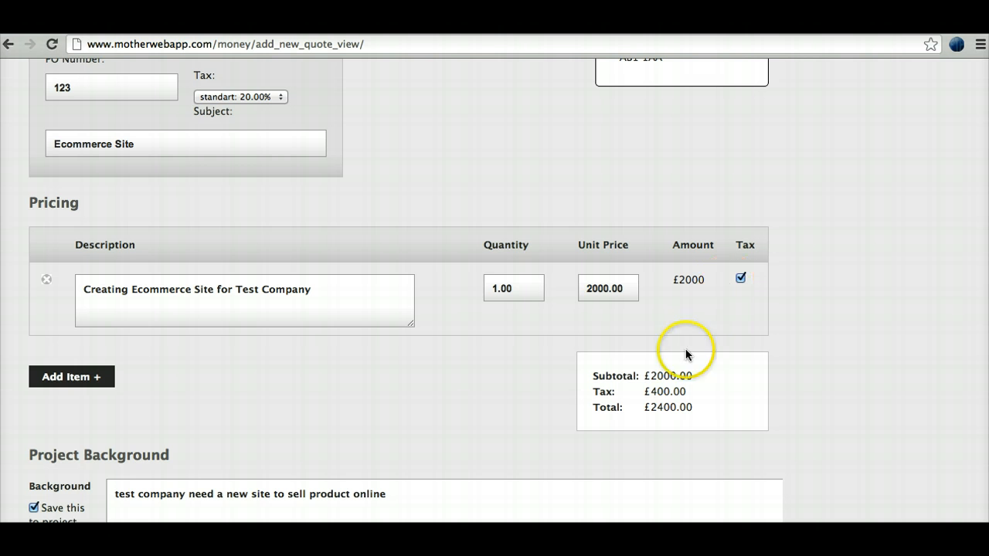
Add a second pricing item described as "Domain name" with a unit price of 10.00.
{"action": "scroll", "coordinate": [411, 389], "scroll_direction": "down", "scroll_amount": 2}
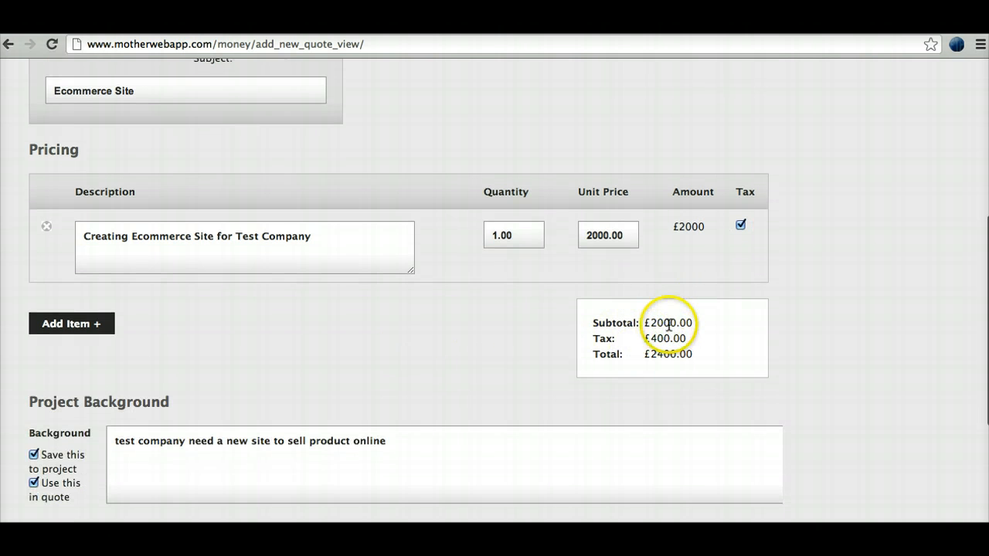
{"action": "left_click", "coordinate": [107, 330]}
{"action": "left_click", "coordinate": [112, 310]}
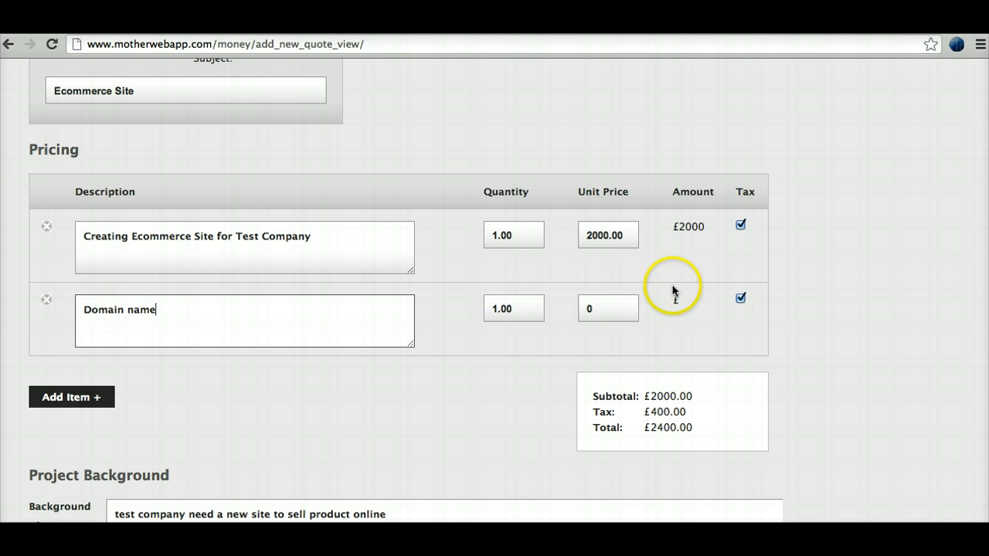
{"action": "left_click", "coordinate": [601, 311]}
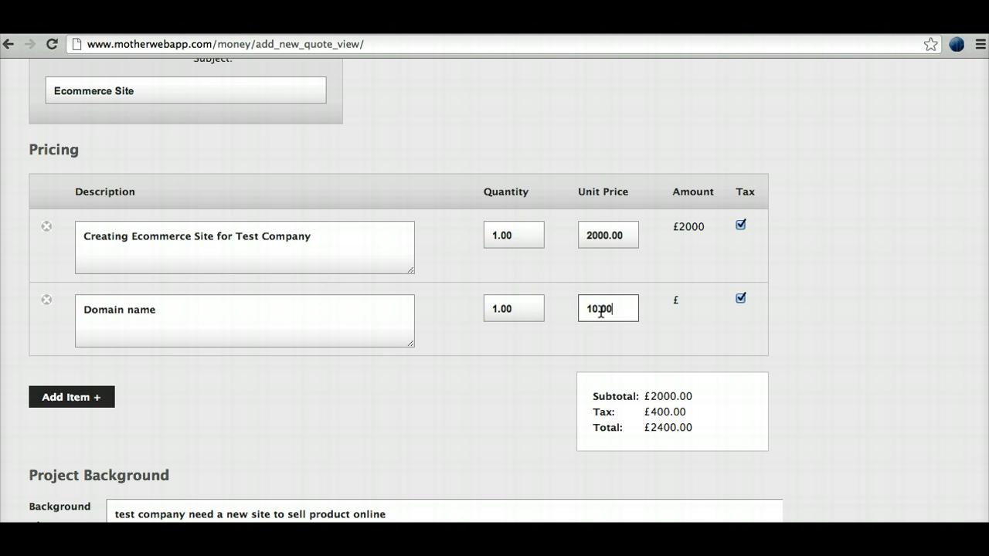
{"action": "type", "text": "10.00"}
{"action": "left_click", "coordinate": [663, 333]}
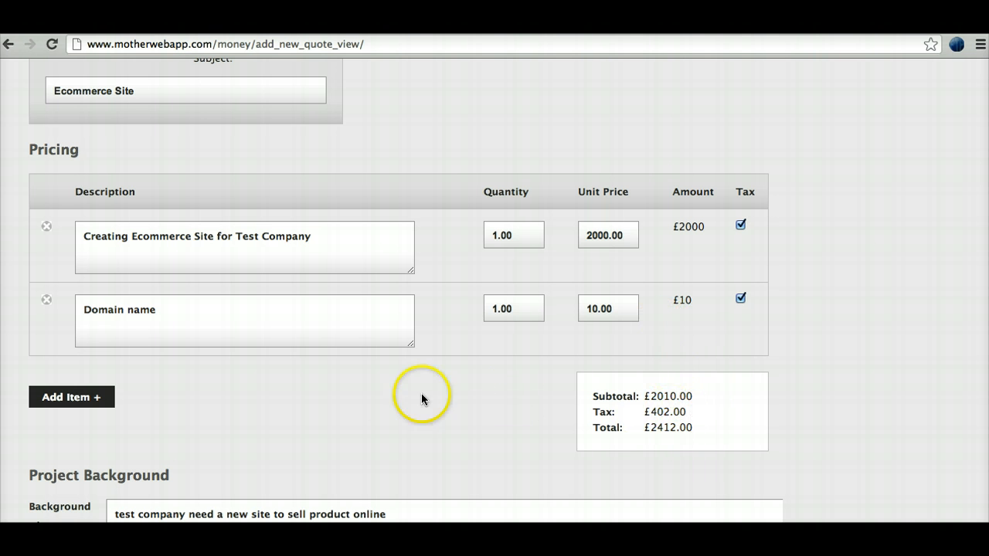
Exclude the Background and Key Aims texts from use in the quote.
{"action": "scroll", "coordinate": [377, 396], "scroll_direction": "down", "scroll_amount": 5}
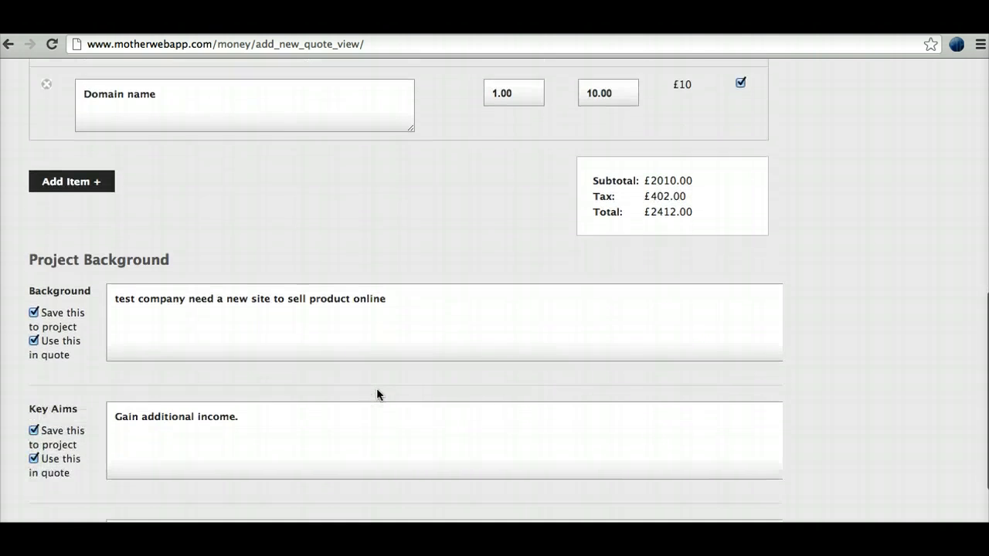
{"action": "scroll", "coordinate": [376, 395], "scroll_direction": "down", "scroll_amount": 2}
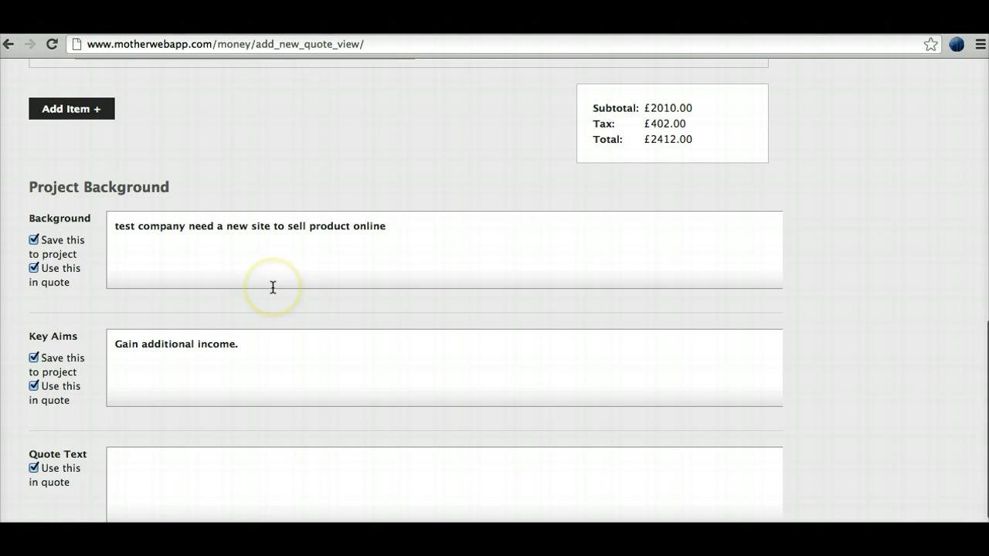
{"action": "scroll", "coordinate": [272, 288], "scroll_direction": "down", "scroll_amount": 2}
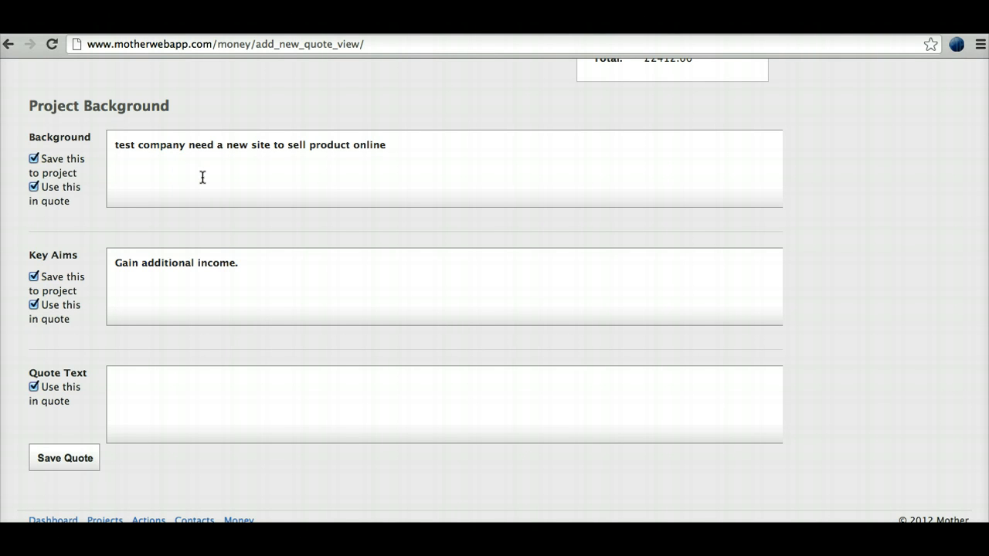
{"action": "left_click", "coordinate": [33, 188]}
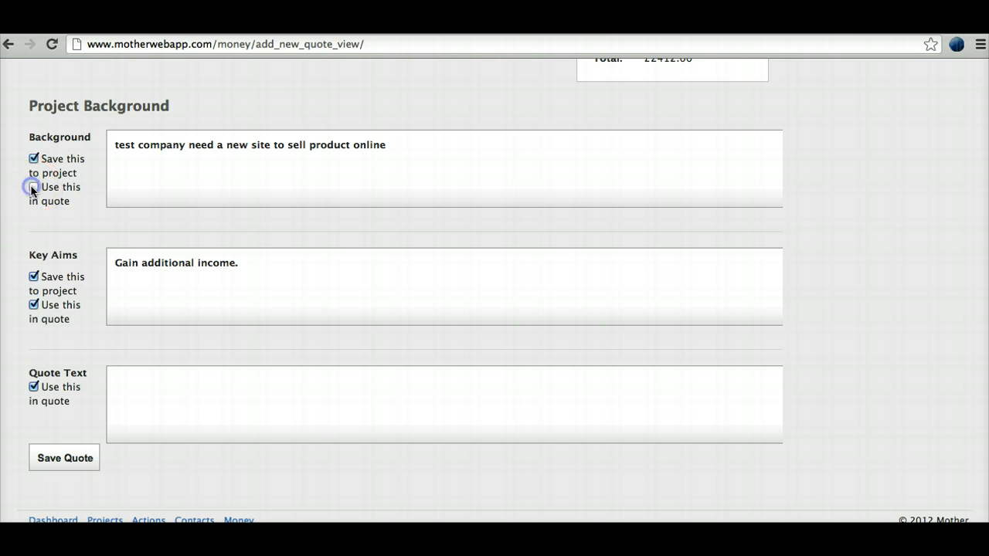
{"action": "left_click", "coordinate": [33, 305]}
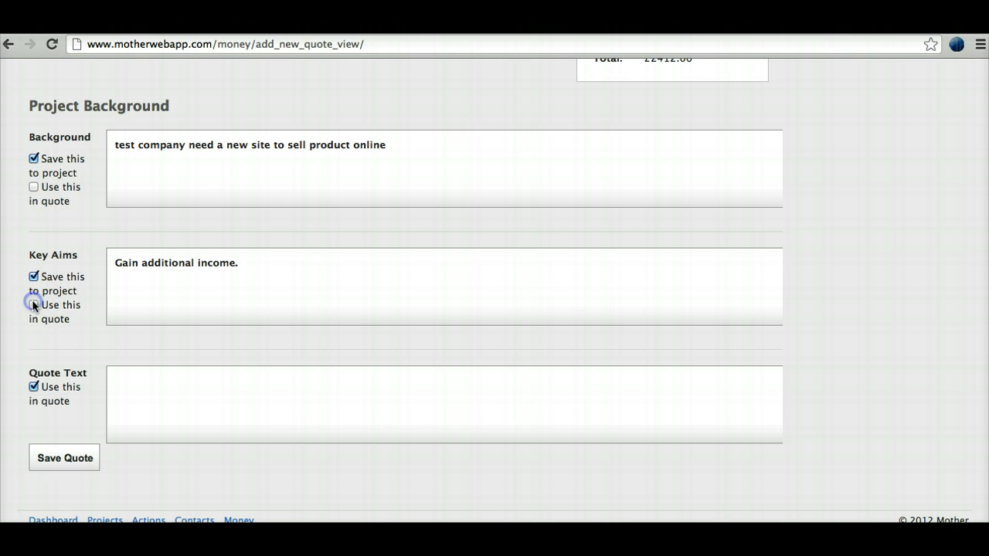
Enter "Thank you for letting me quote this job." as the quote text and save the quote.
{"action": "left_click", "coordinate": [179, 392]}
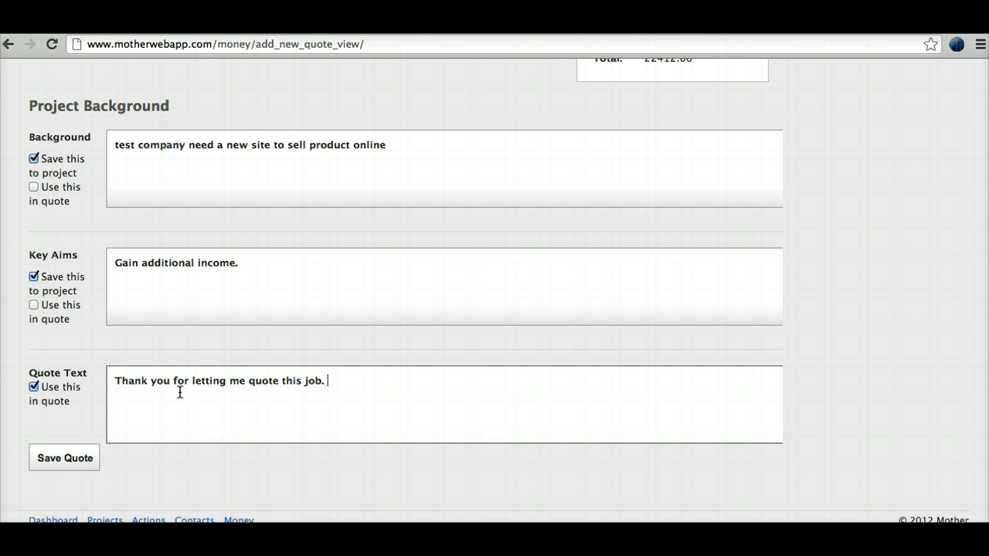
{"action": "scroll", "coordinate": [198, 464], "scroll_direction": "down", "scroll_amount": 1}
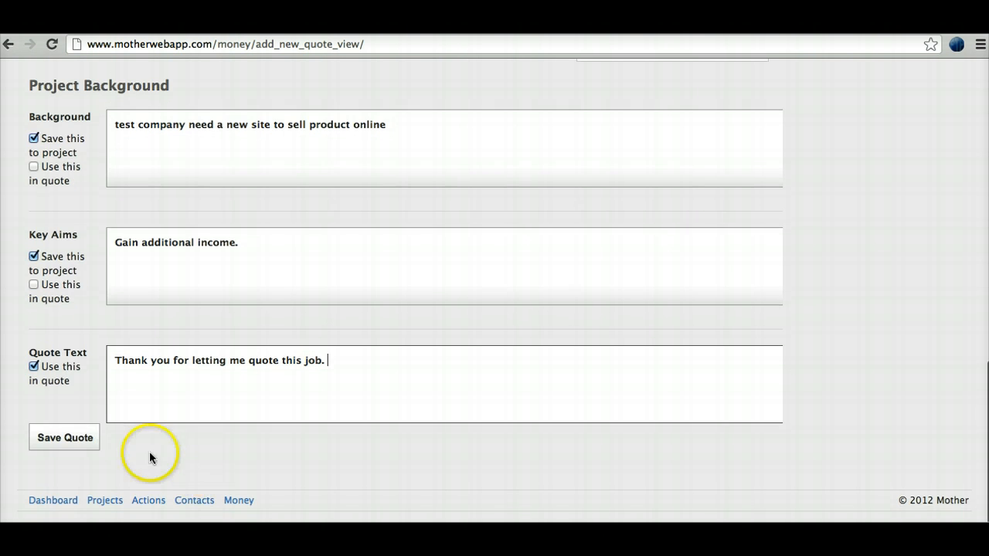
{"action": "left_click", "coordinate": [77, 441]}
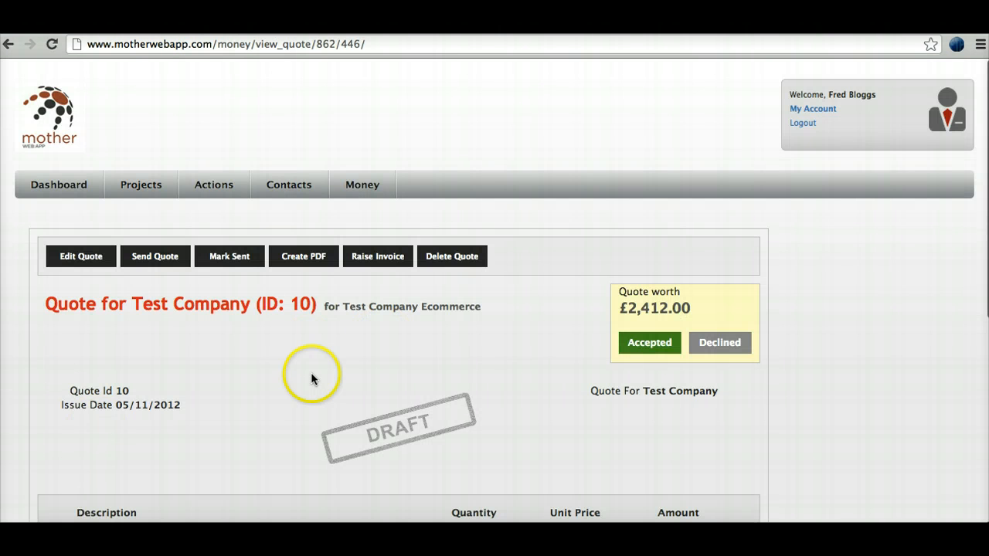
Review the saved quote's line items and totals, and the recipients, subject and message of its send form.
{"action": "scroll", "coordinate": [311, 378], "scroll_direction": "down", "scroll_amount": 5}
{"action": "scroll", "coordinate": [311, 378], "scroll_direction": "up", "scroll_amount": 2}
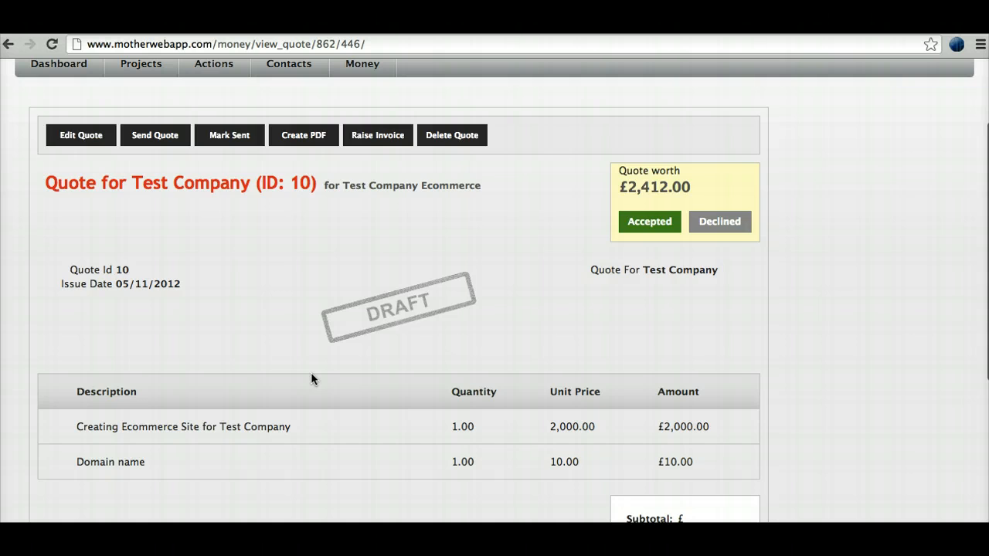
{"action": "scroll", "coordinate": [311, 378], "scroll_direction": "down", "scroll_amount": 5}
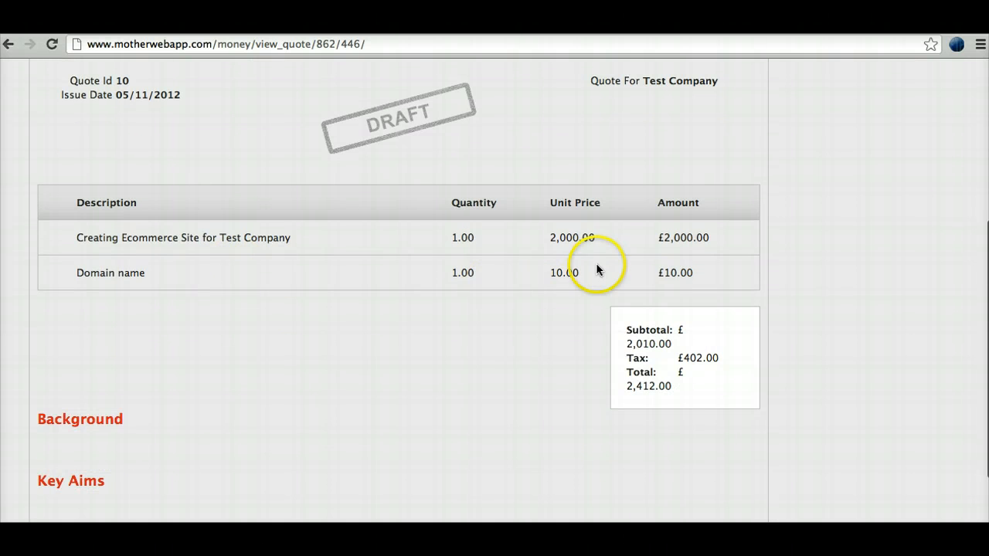
{"action": "scroll", "coordinate": [436, 360], "scroll_direction": "up", "scroll_amount": 5}
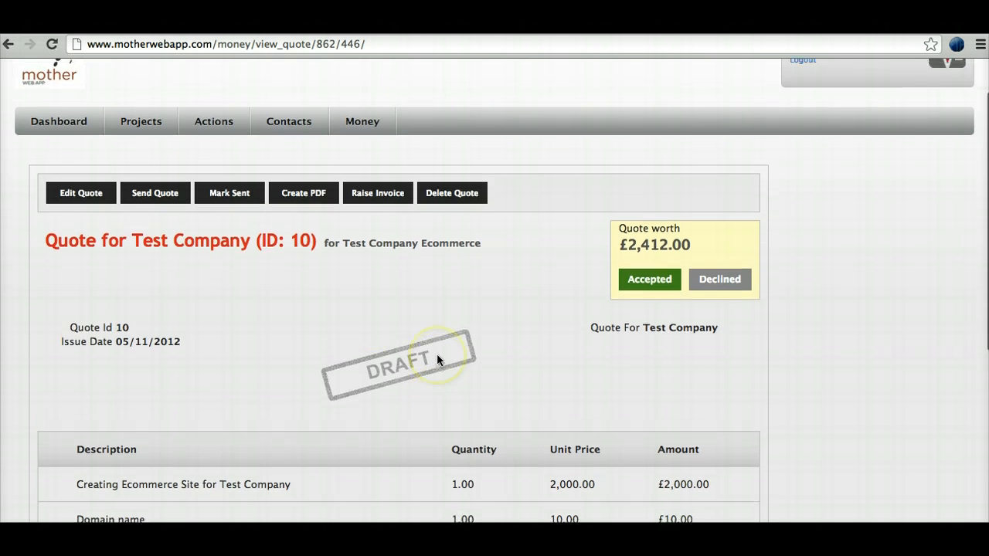
{"action": "left_click", "coordinate": [150, 194]}
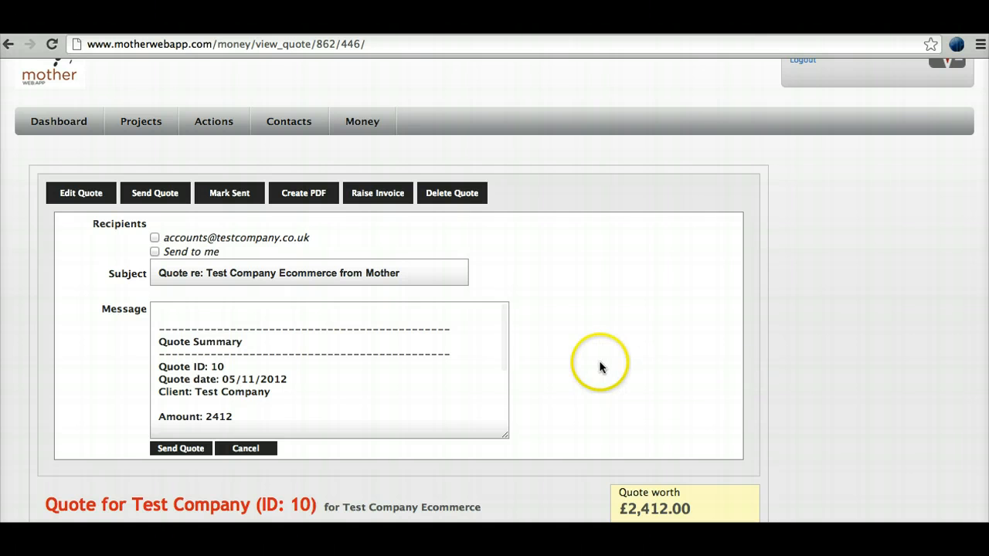
{"action": "scroll", "coordinate": [453, 361], "scroll_direction": "down", "scroll_amount": 5}
{"action": "scroll", "coordinate": [454, 362], "scroll_direction": "down", "scroll_amount": 3}
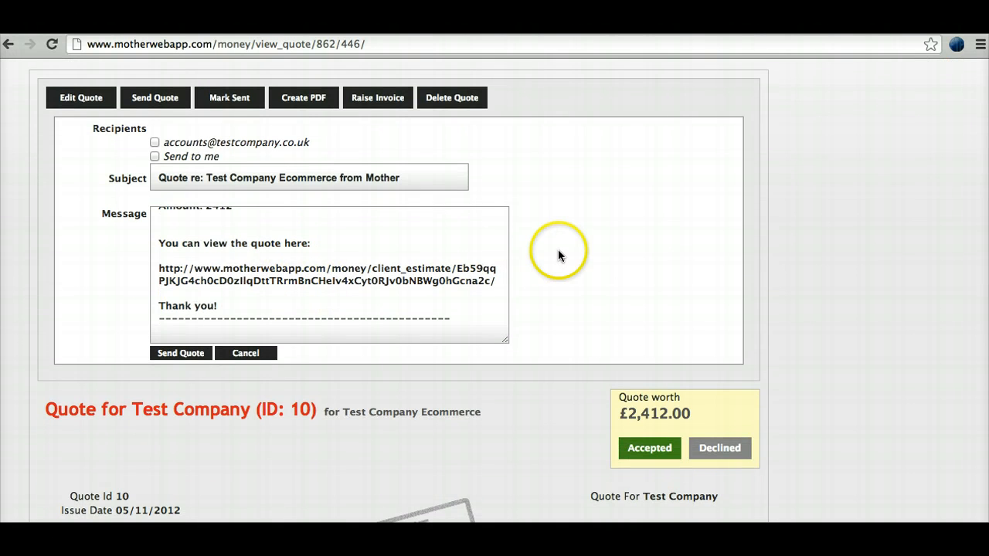
{"action": "scroll", "coordinate": [558, 249], "scroll_direction": "up", "scroll_amount": 4}
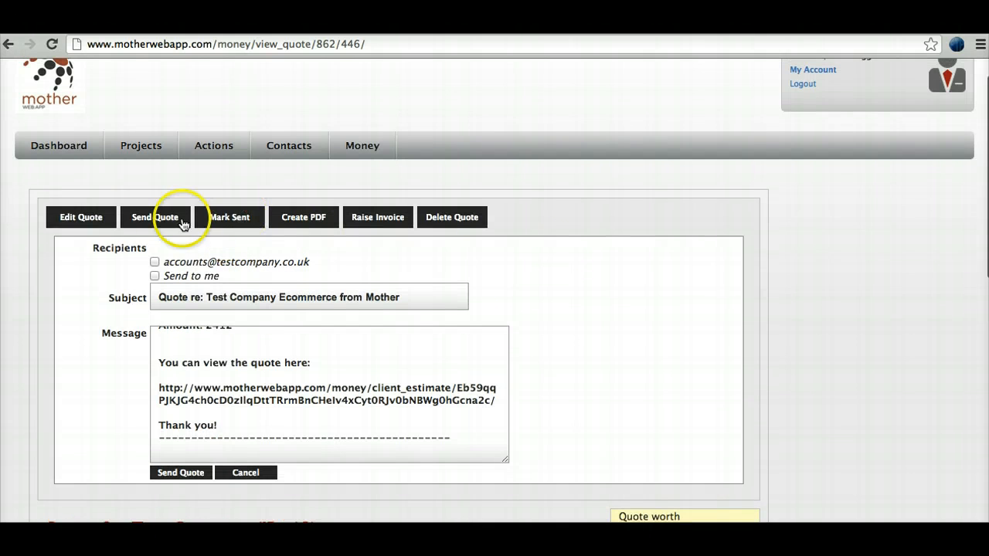
Open the saved Test Company quote for editing and look over its details and pricing items.
{"action": "left_click", "coordinate": [83, 219]}
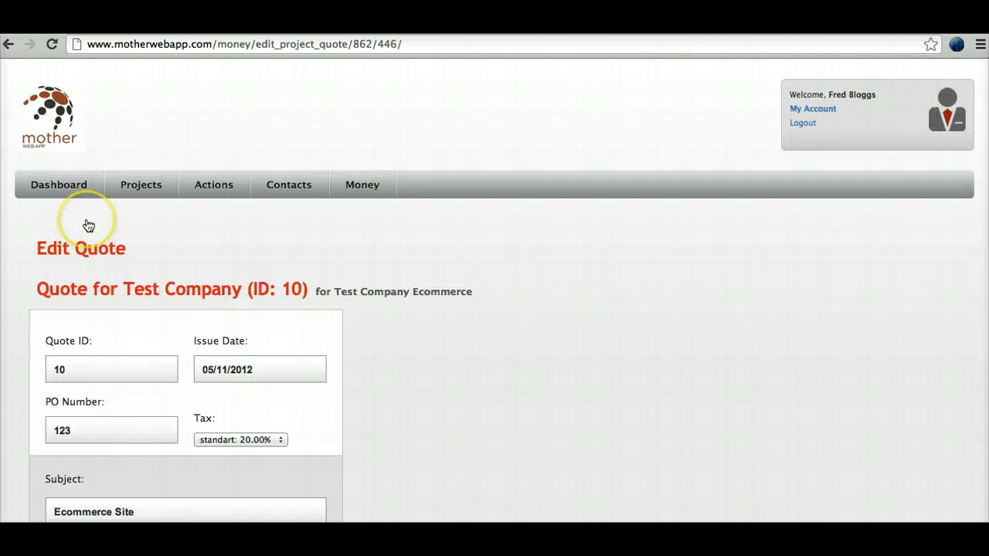
{"action": "scroll", "coordinate": [493, 360], "scroll_direction": "down", "scroll_amount": 8}
{"action": "scroll", "coordinate": [493, 360], "scroll_direction": "down", "scroll_amount": 4}
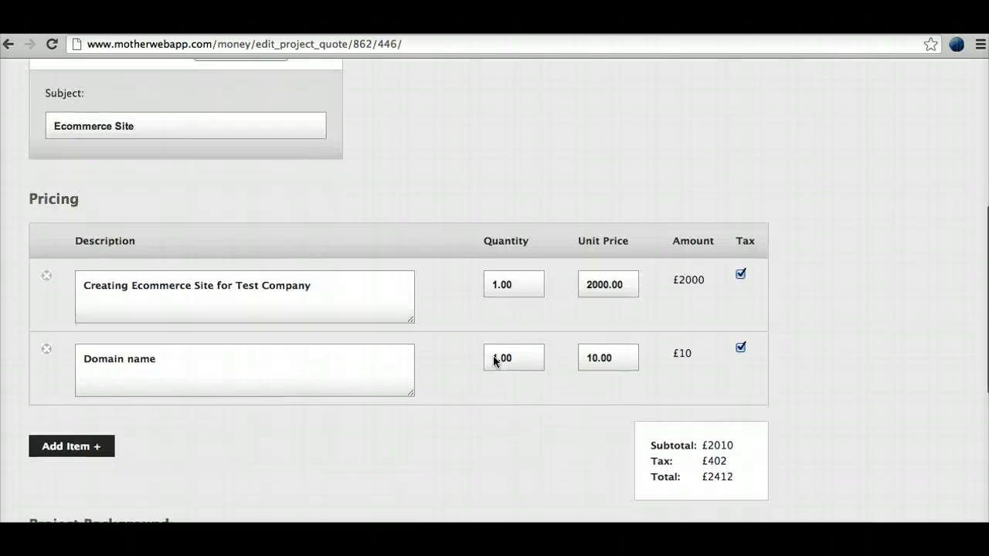
{"action": "scroll", "coordinate": [493, 360], "scroll_direction": "up", "scroll_amount": 8}
Return from the edit form to the saved Test Company quote and look over its available actions and line items.
{"action": "key", "text": "ctrl+Down"}
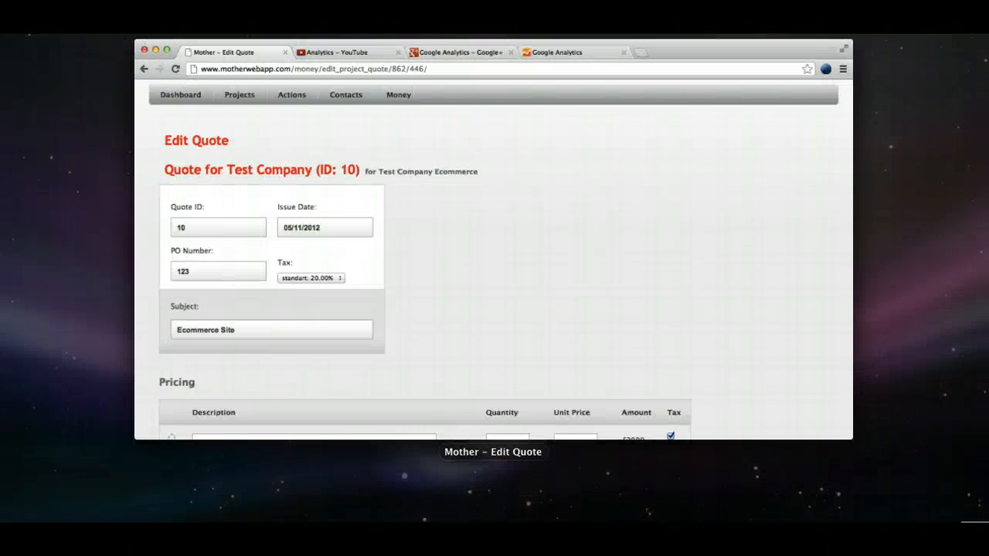
{"action": "key", "text": "ctrl+Down"}
{"action": "left_click", "coordinate": [10, 45]}
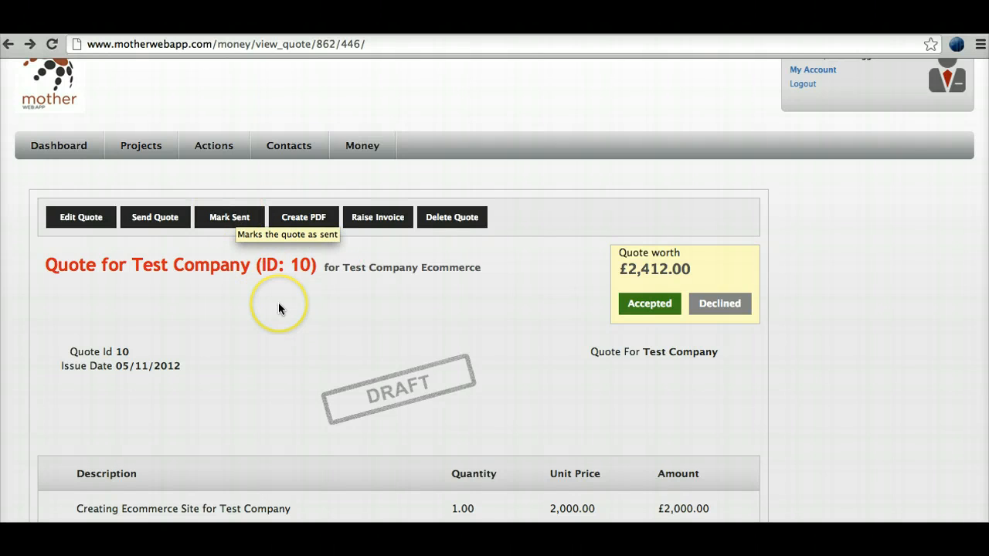
{"action": "scroll", "coordinate": [279, 308], "scroll_direction": "down", "scroll_amount": 3}
{"action": "scroll", "coordinate": [279, 308], "scroll_direction": "up", "scroll_amount": 2}
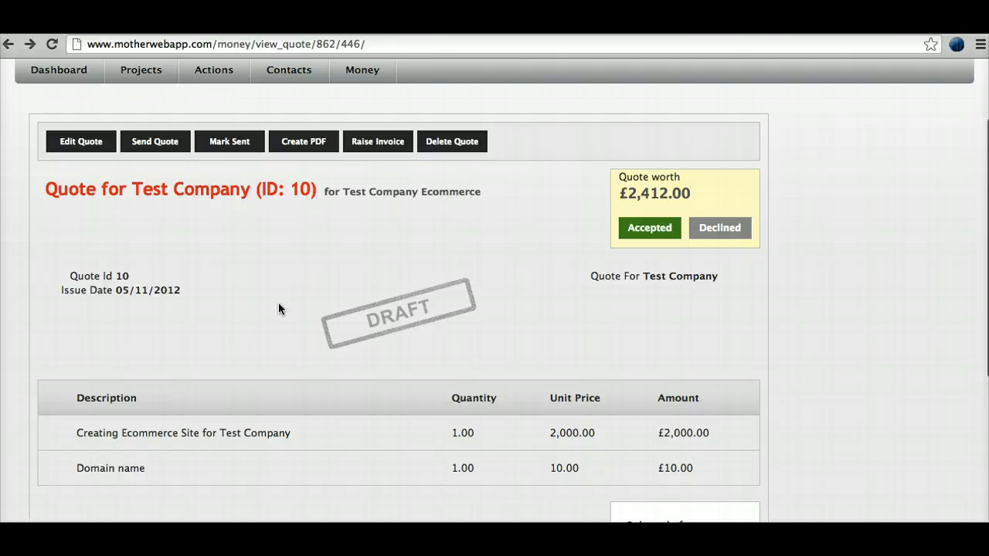
{"action": "left_click", "coordinate": [305, 145]}
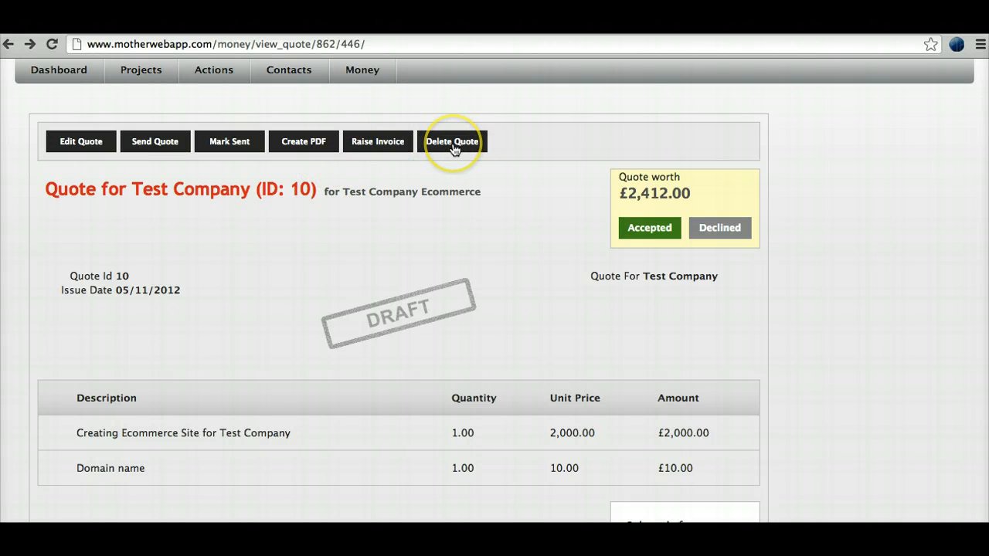
{"action": "scroll", "coordinate": [331, 258], "scroll_direction": "down", "scroll_amount": 3}
{"action": "scroll", "coordinate": [331, 258], "scroll_direction": "up", "scroll_amount": 5}
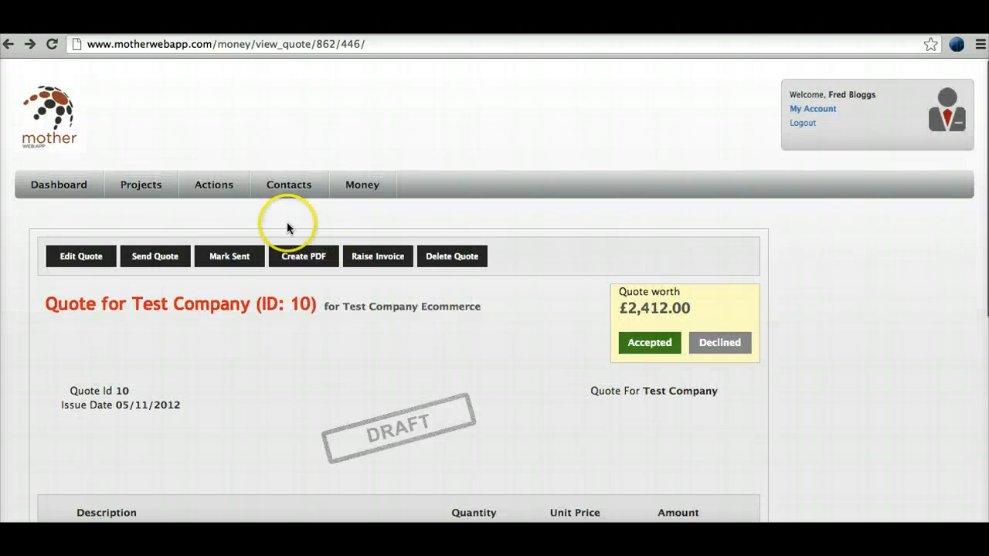
Mark the Test Company quote as sent, approve the status change, and look over the updated quote.
{"action": "left_click", "coordinate": [239, 258]}
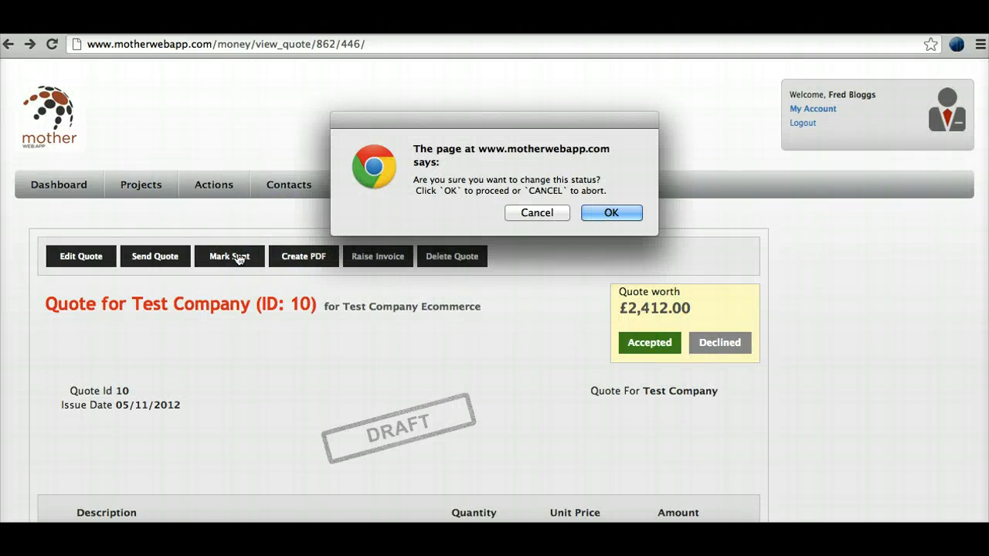
{"action": "left_click", "coordinate": [610, 214]}
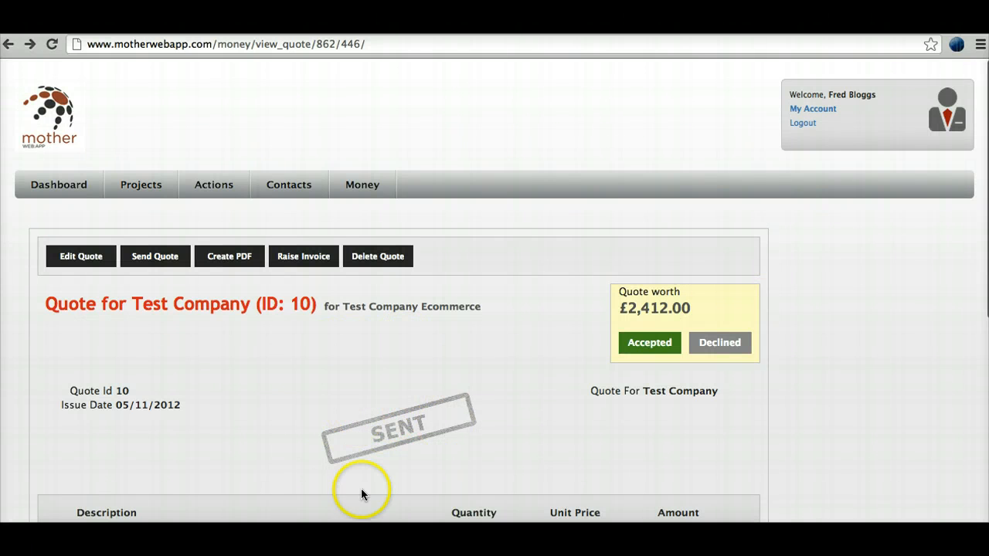
{"action": "scroll", "coordinate": [298, 372], "scroll_direction": "down", "scroll_amount": 3}
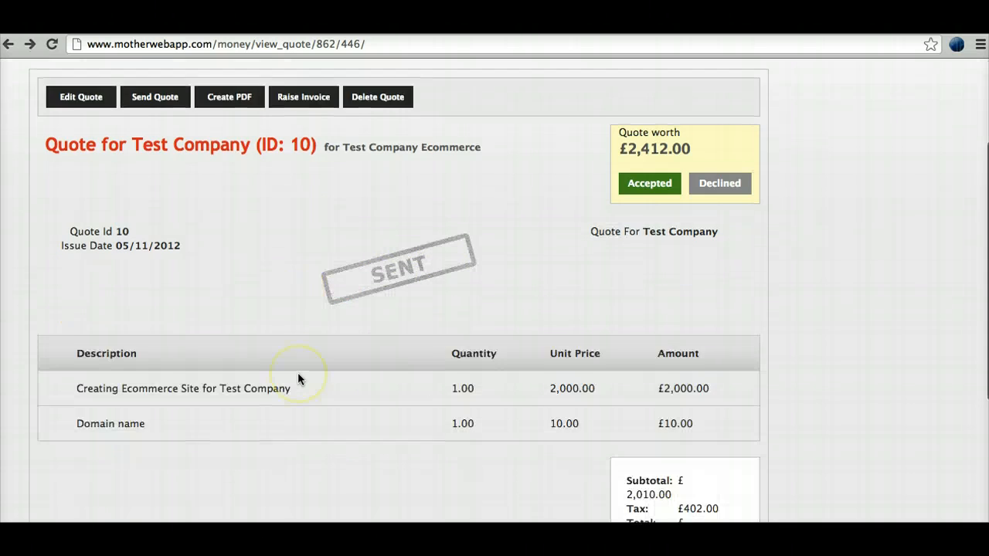
{"action": "scroll", "coordinate": [299, 378], "scroll_direction": "up", "scroll_amount": 3}
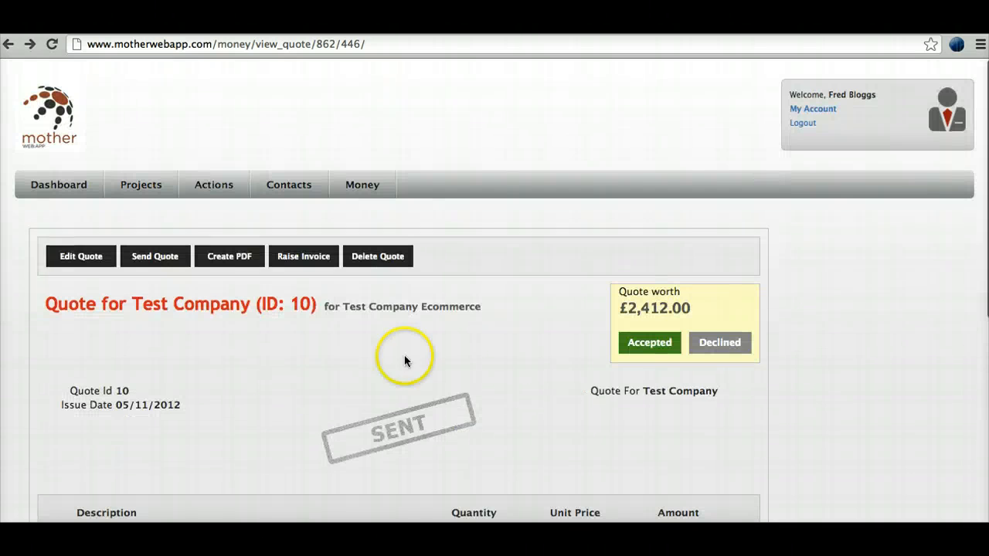
Mark the Test Company quote as accepted, approve the status change, and check the quote's line items and totals.
{"action": "left_click", "coordinate": [646, 347]}
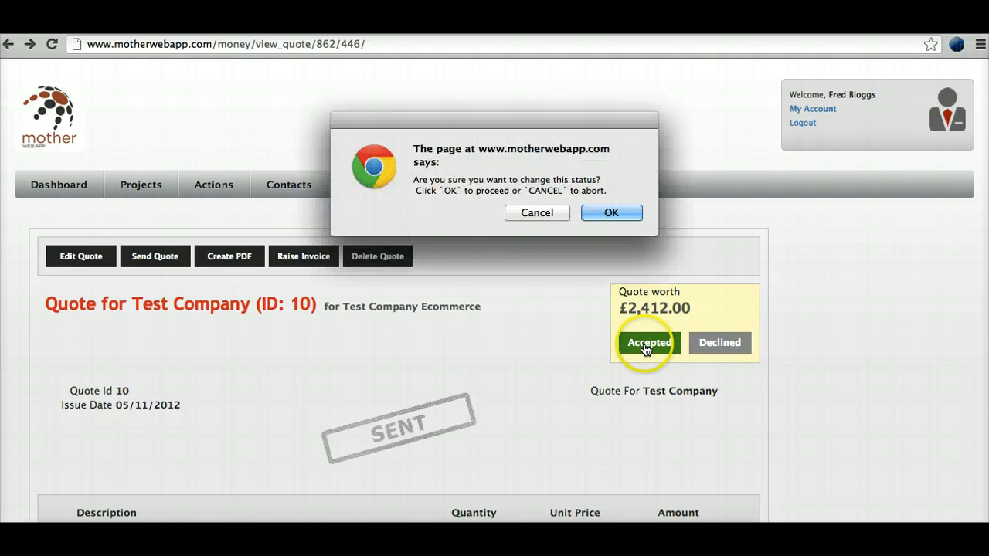
{"action": "left_click", "coordinate": [611, 214]}
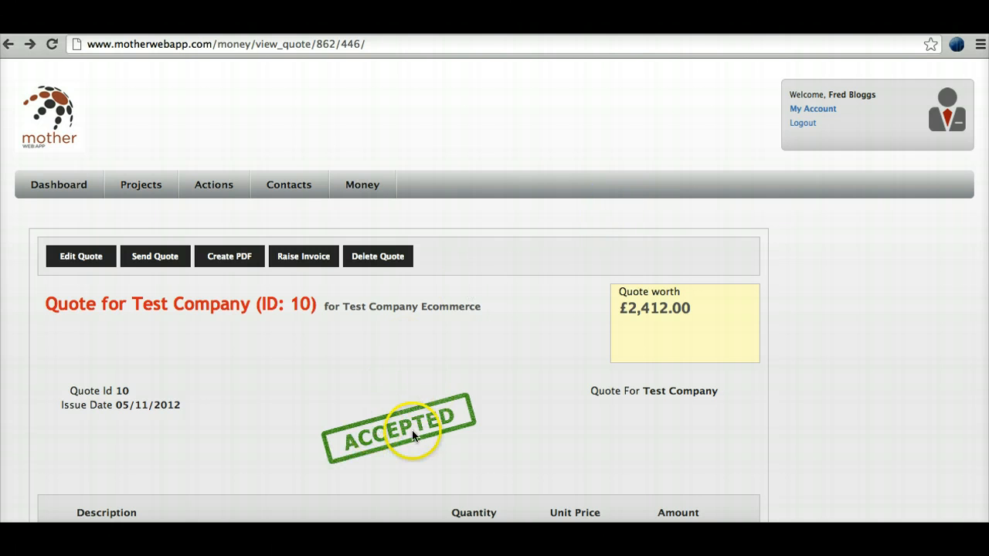
{"action": "scroll", "coordinate": [468, 366], "scroll_direction": "down", "scroll_amount": 5}
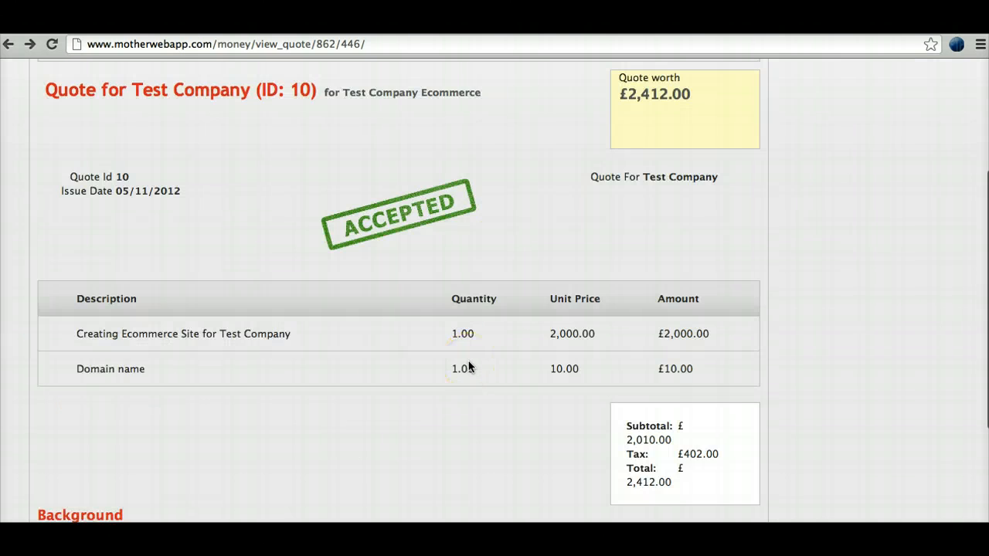
{"action": "scroll", "coordinate": [468, 366], "scroll_direction": "up", "scroll_amount": 4}
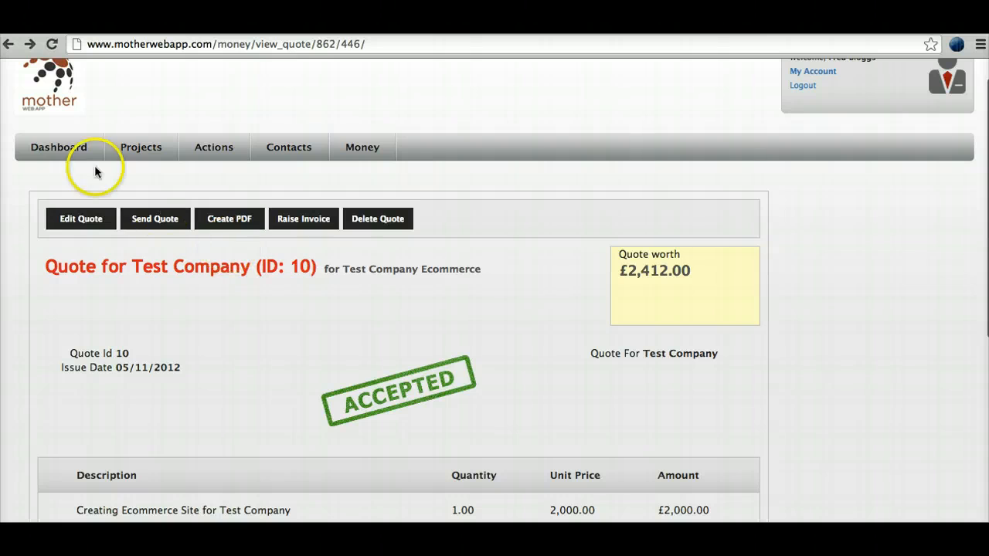
Open the dashboard and review its project and money summaries, next actions and recent activity.
{"action": "left_click", "coordinate": [65, 151]}
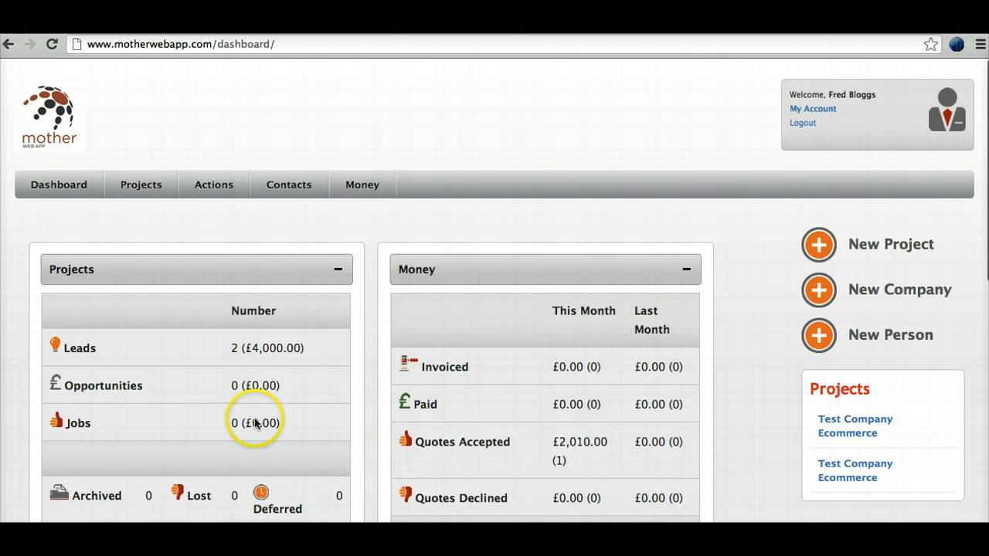
{"action": "scroll", "coordinate": [363, 418], "scroll_direction": "down", "scroll_amount": 3}
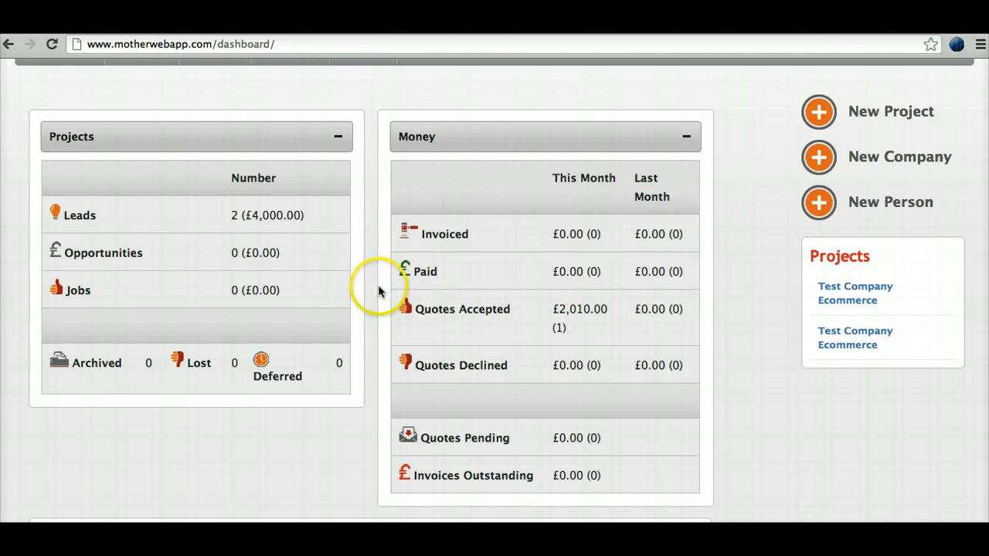
{"action": "scroll", "coordinate": [331, 259], "scroll_direction": "up", "scroll_amount": 3}
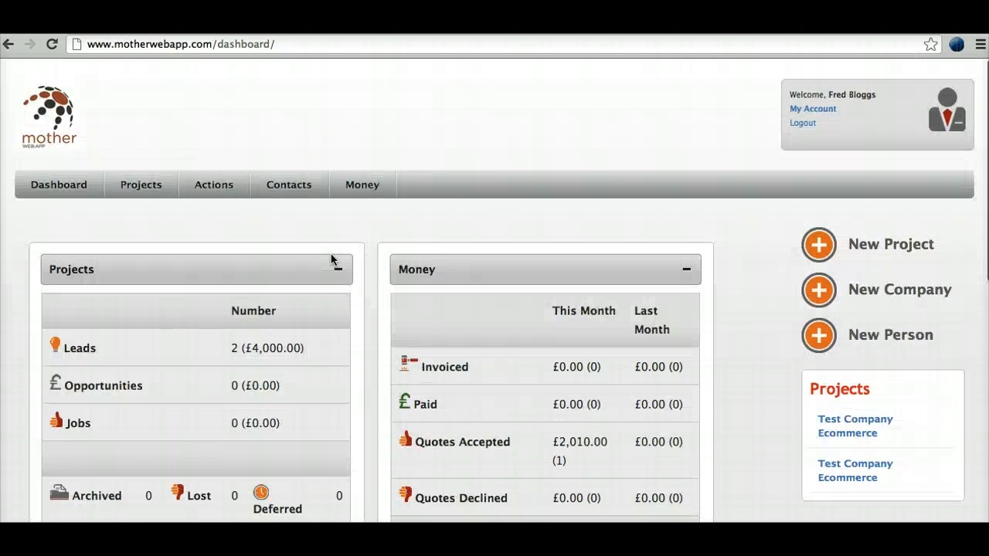
{"action": "scroll", "coordinate": [331, 259], "scroll_direction": "down", "scroll_amount": 4}
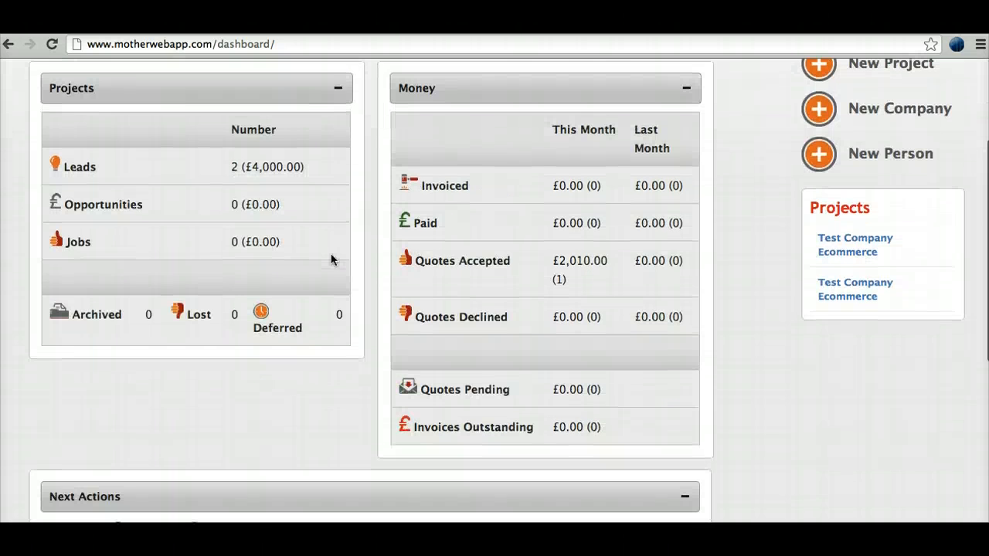
{"action": "scroll", "coordinate": [331, 259], "scroll_direction": "down", "scroll_amount": 5}
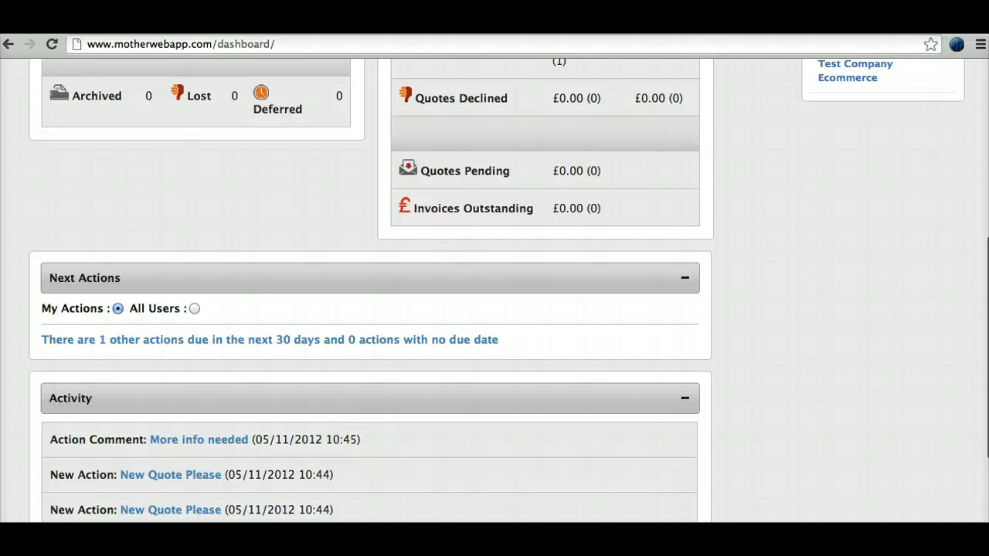